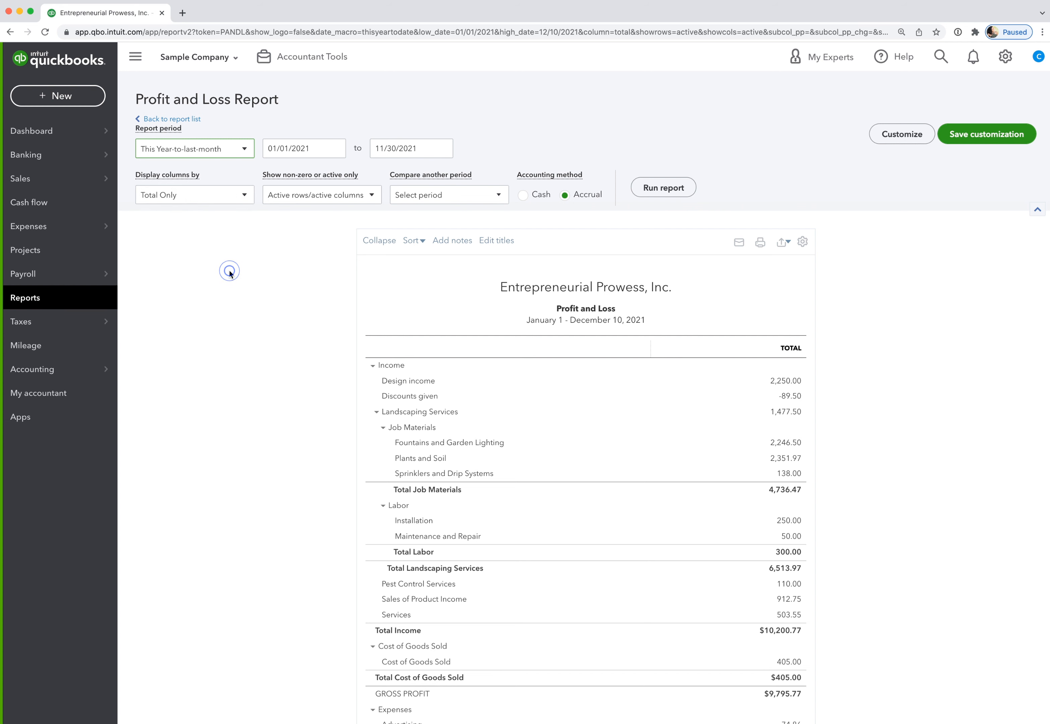
- Open the Display columns by list of column-grouping choices for the 01/01/2021–11/30/2021 report
click(245, 196)
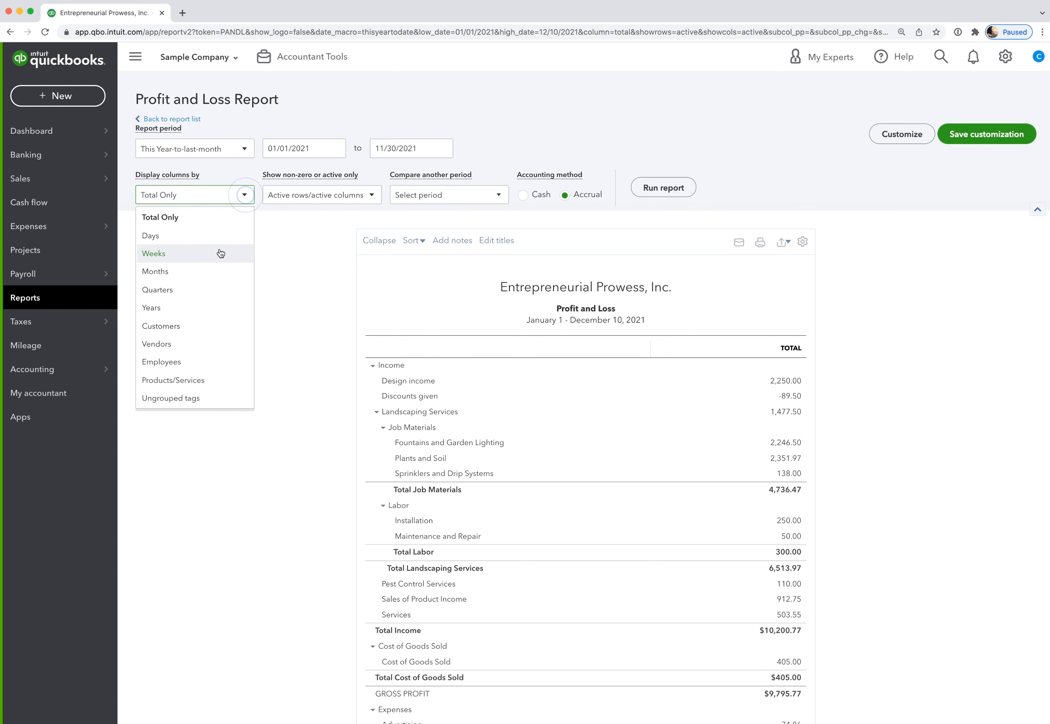
- Show a column for each month from January to November 2021, switch to Cash basis, and rerun the report
click(221, 270)
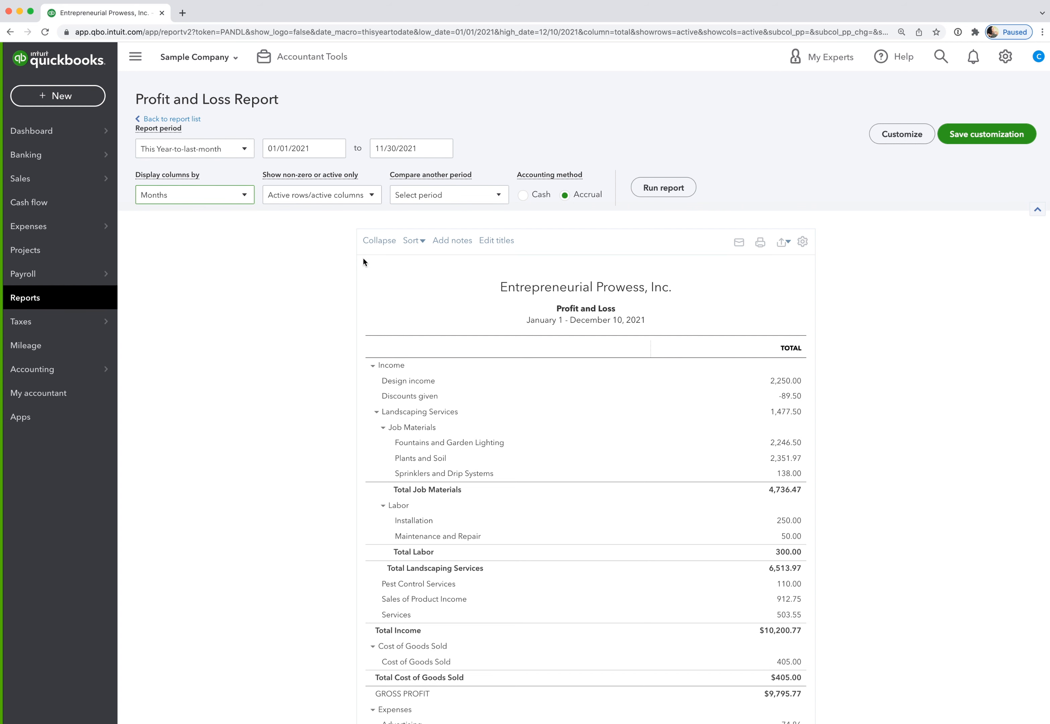
click(522, 196)
click(670, 189)
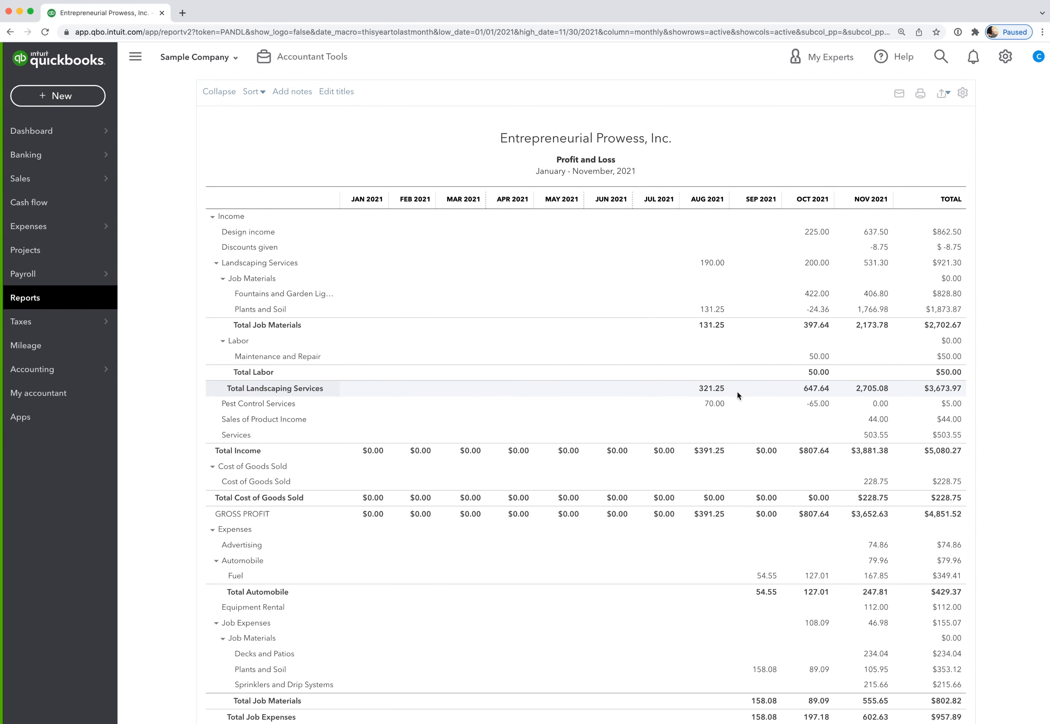
scroll(583, 360, up, 3)
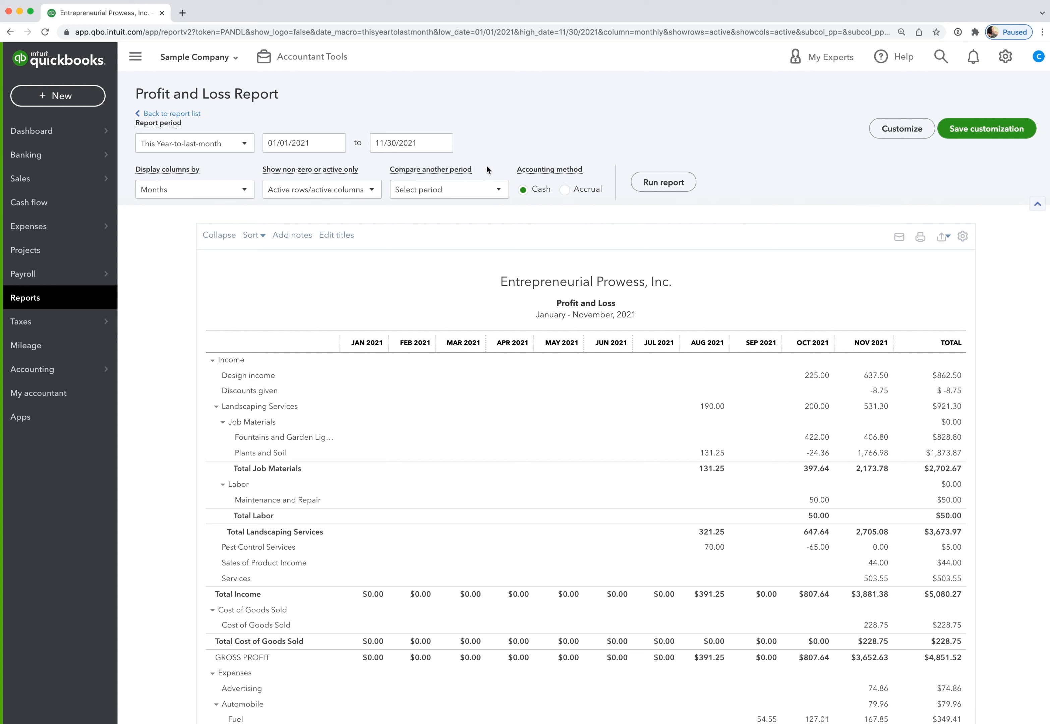
- Add Previous period (PP) comparison columns with % change, then rerun the report
click(500, 188)
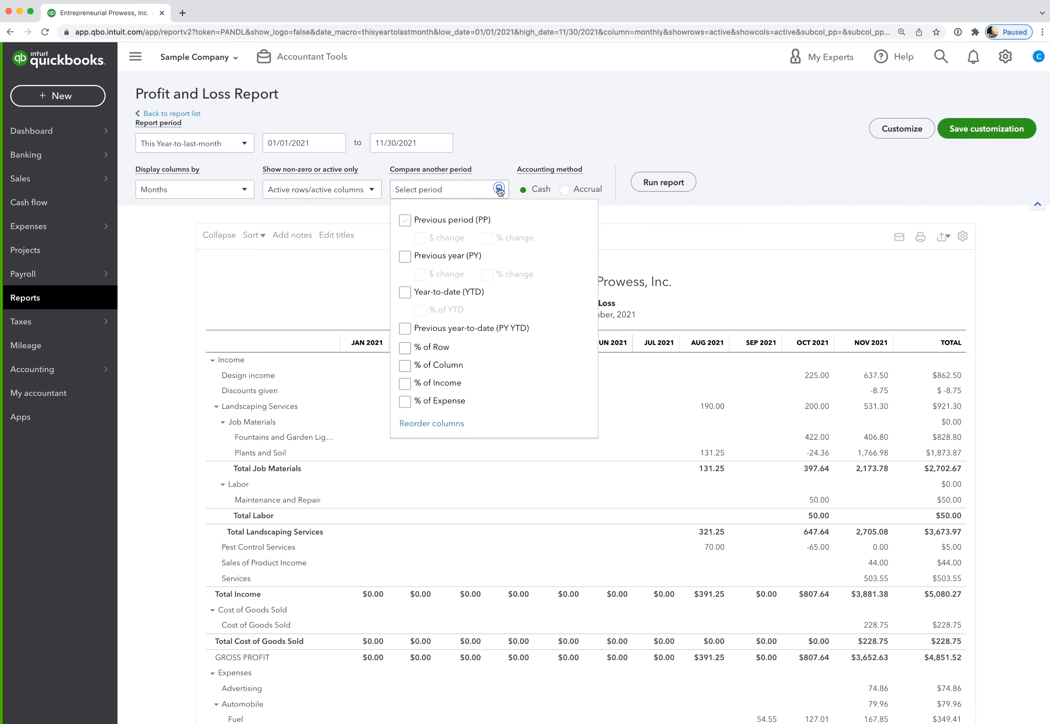
click(406, 220)
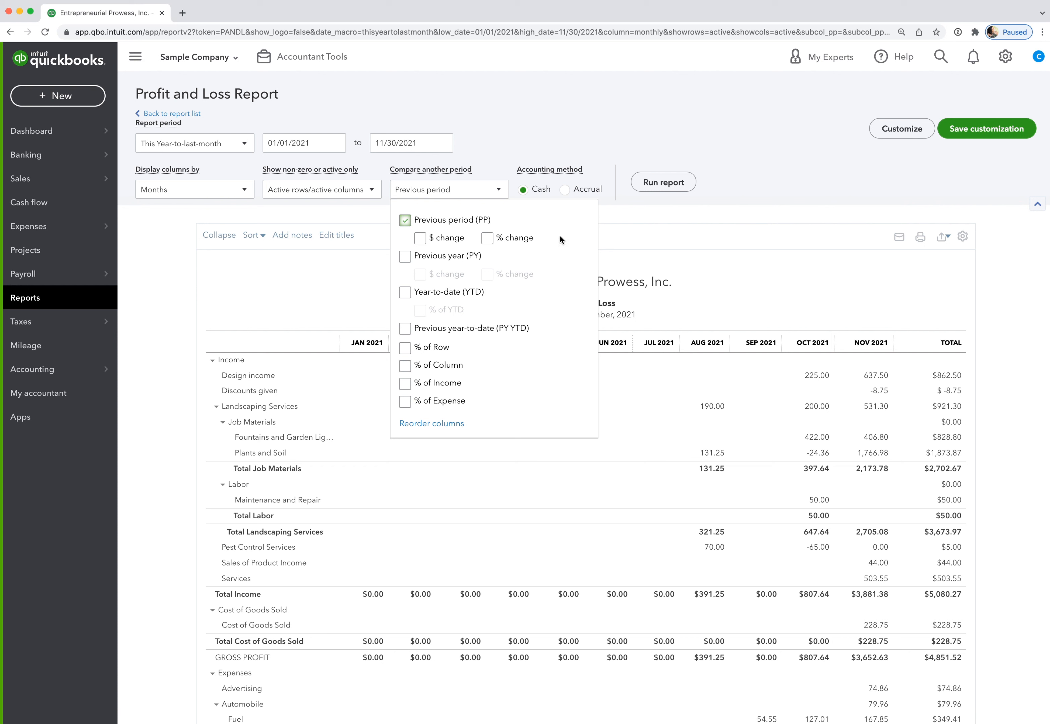
click(487, 238)
click(736, 275)
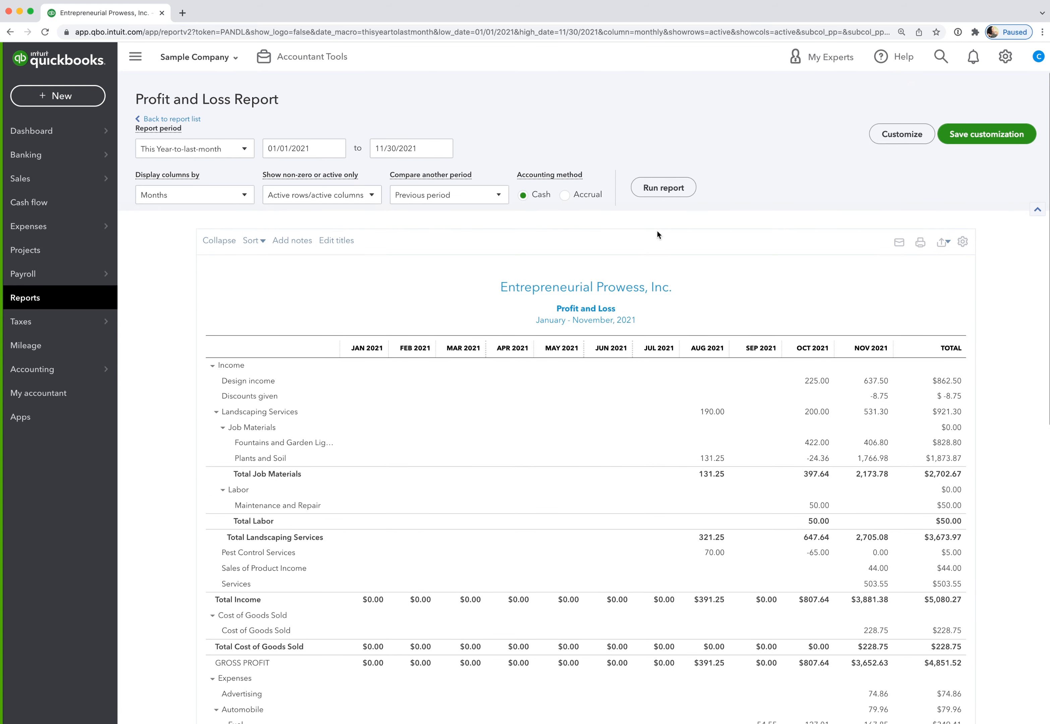
click(663, 187)
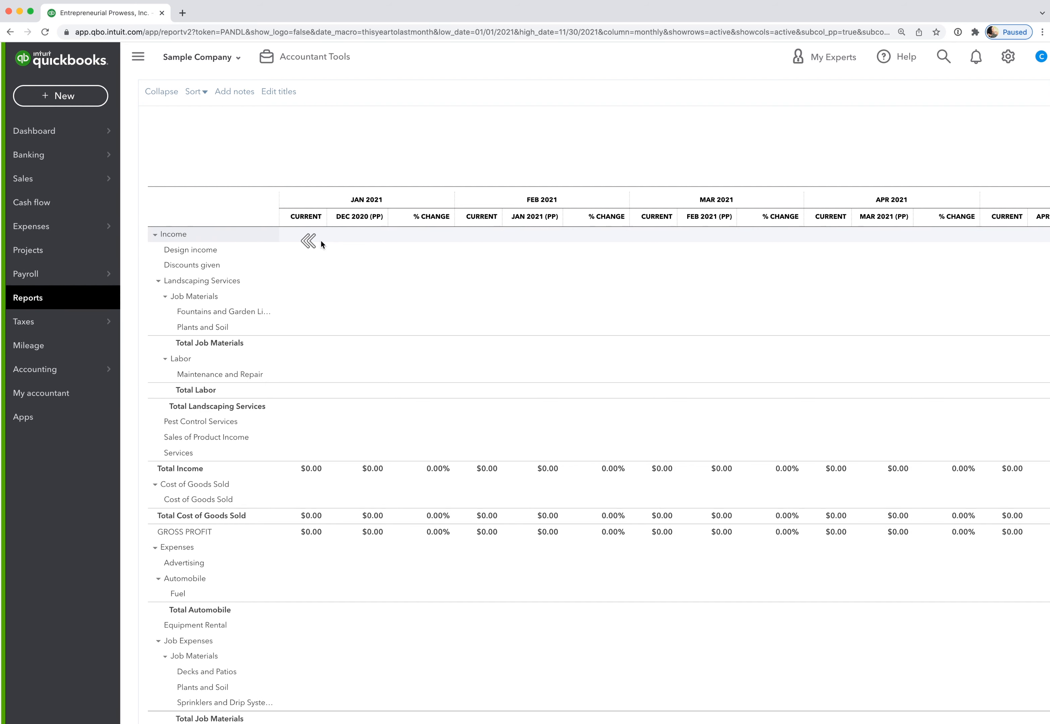
- Scroll right across each month's Current, PP and % Change columns up to October 2021
scroll(580, 265, right, 15)
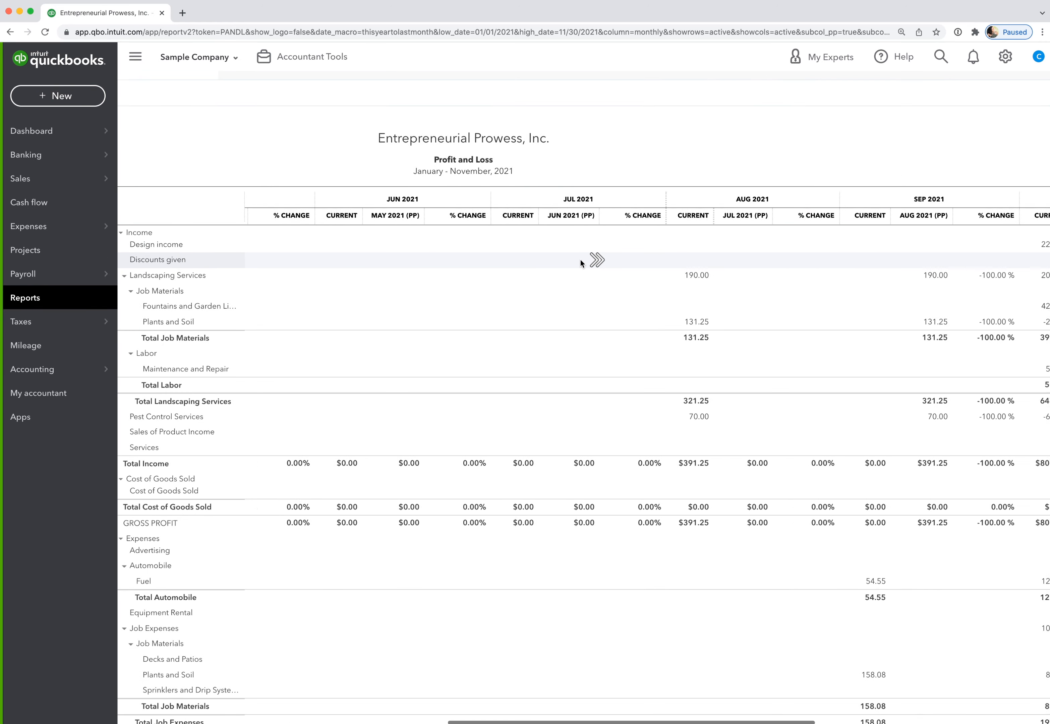
scroll(579, 260, right, 5)
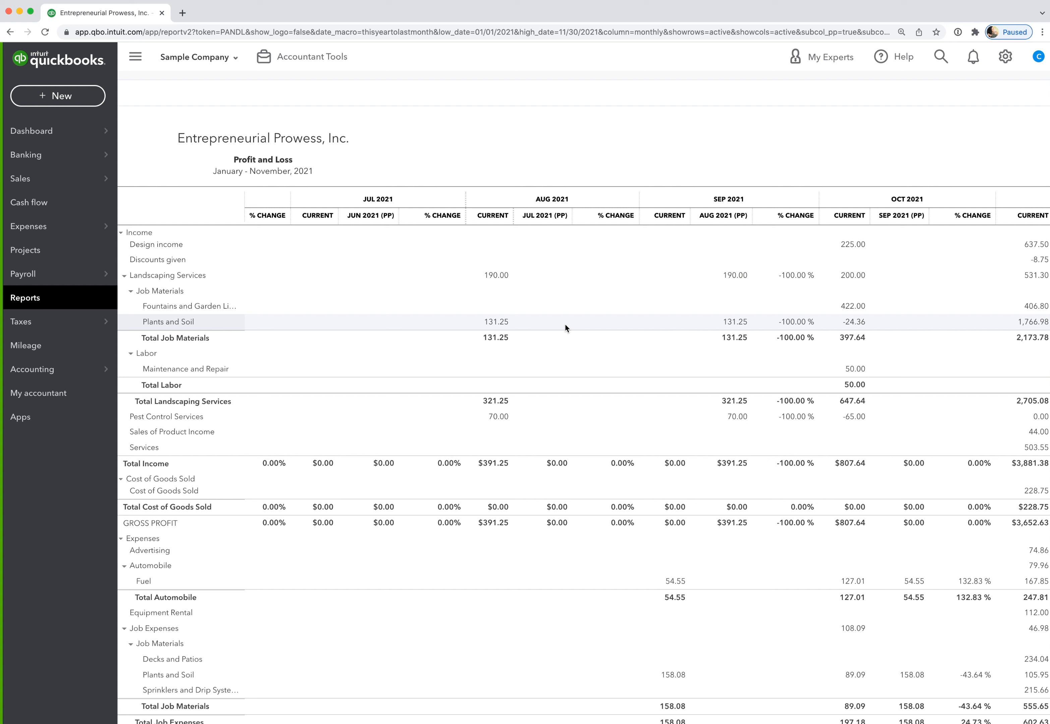
- Scroll the comparison table back to the earlier months and up to the report options header
scroll(563, 381, down, 5)
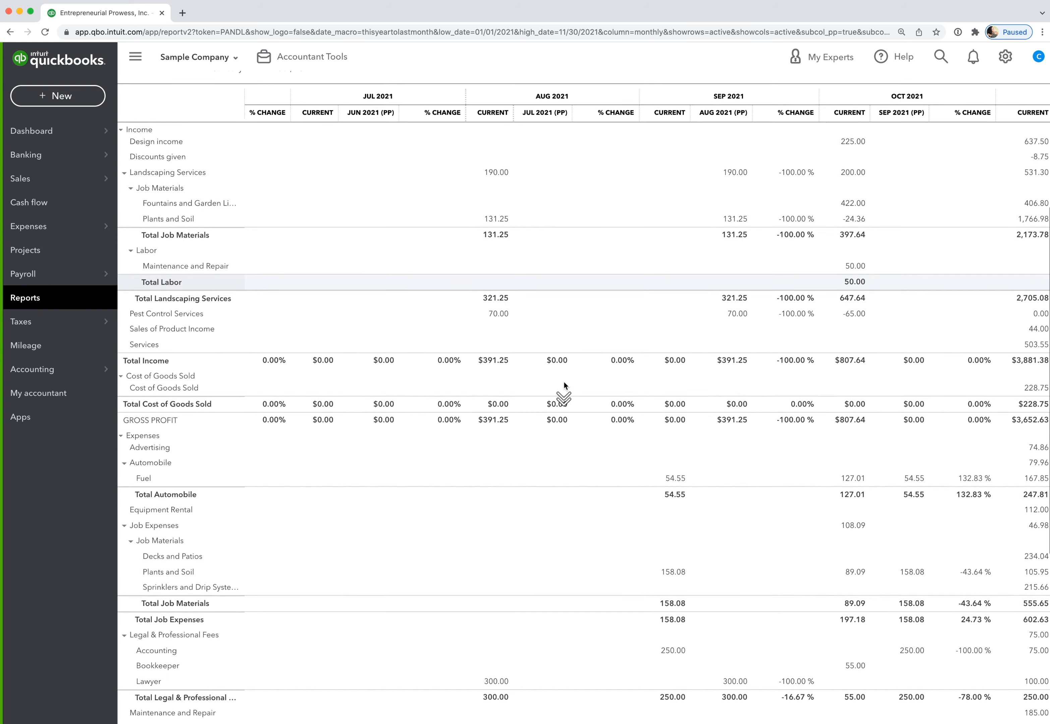
scroll(564, 381, down, 2)
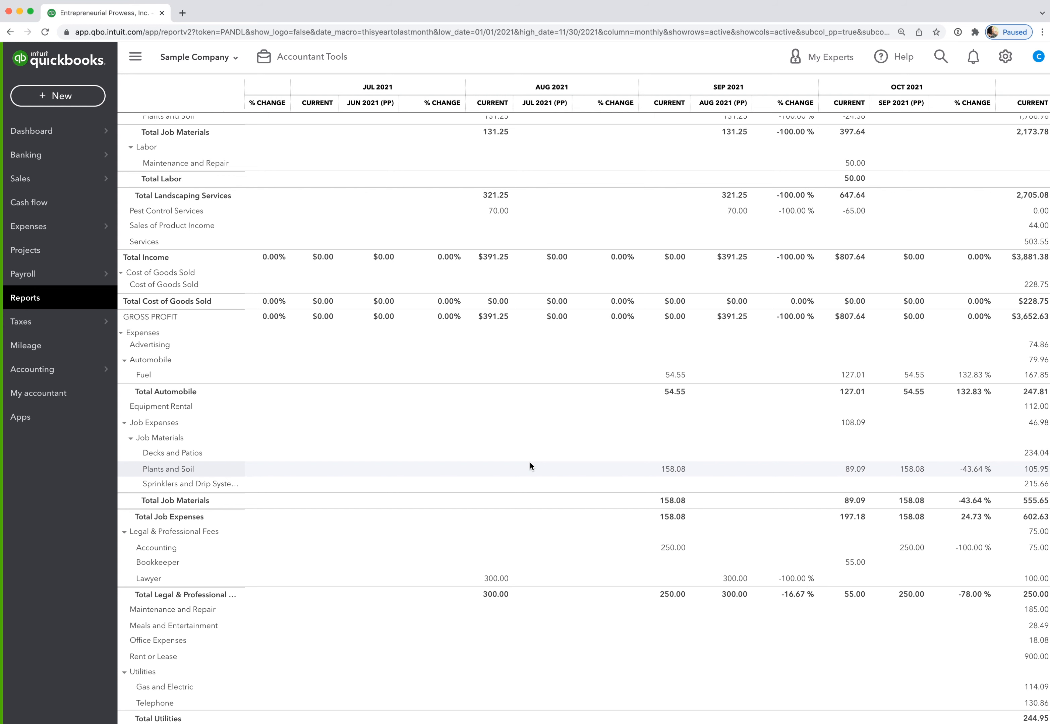
scroll(571, 457, up, 10)
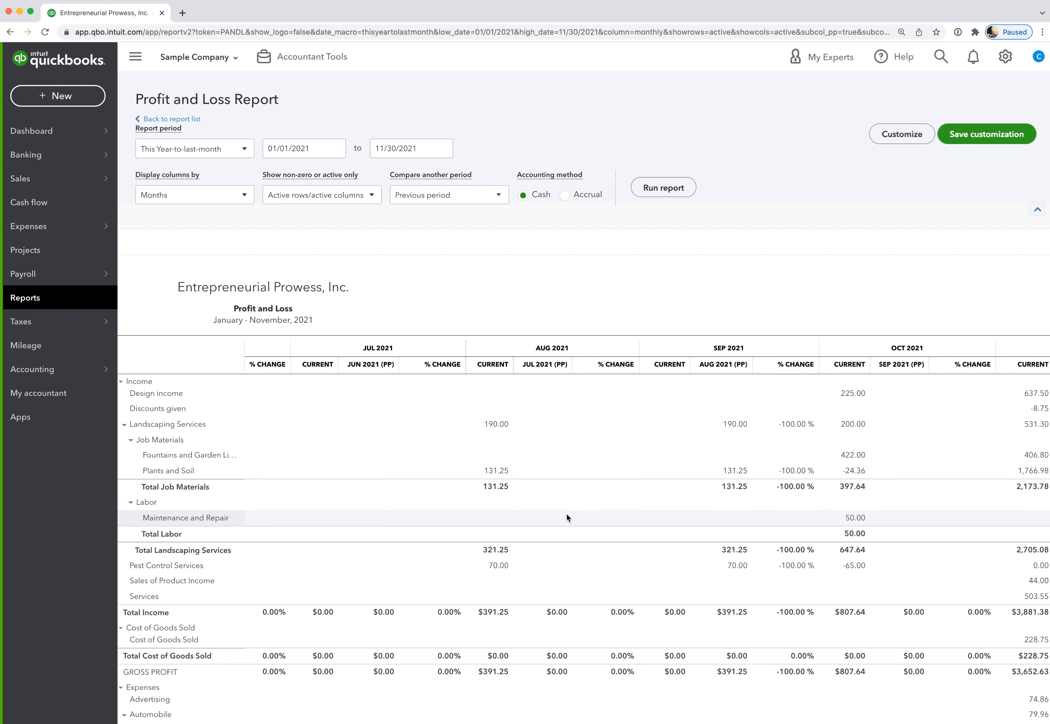
scroll(566, 502, down, 3)
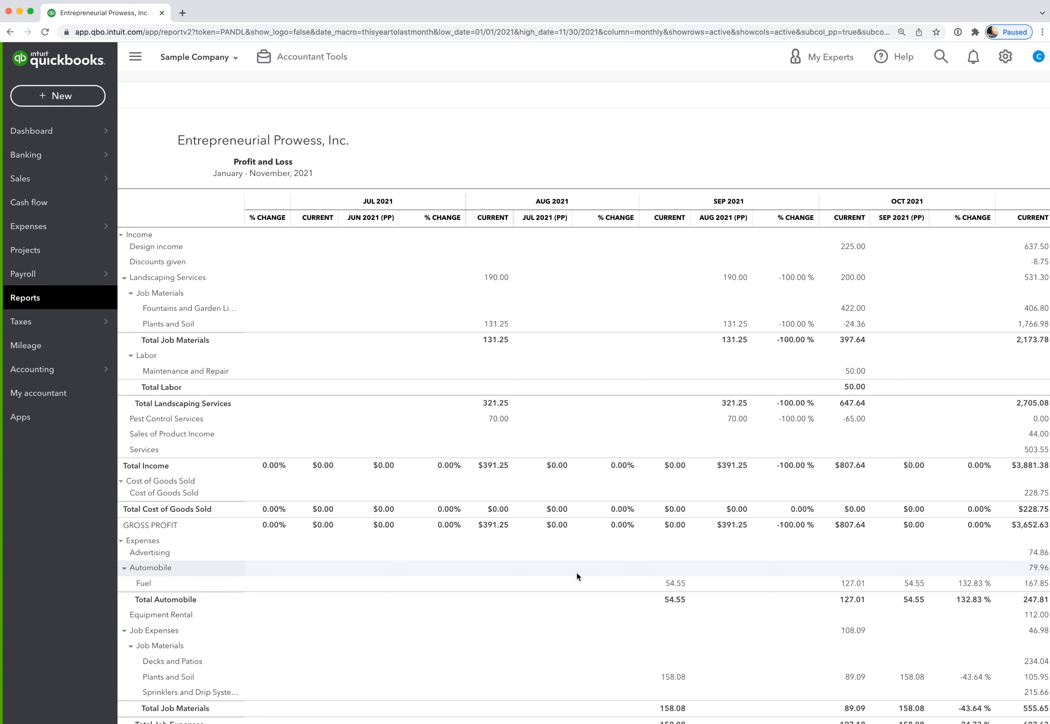
scroll(576, 577, down, 1)
scroll(576, 572, up, 2)
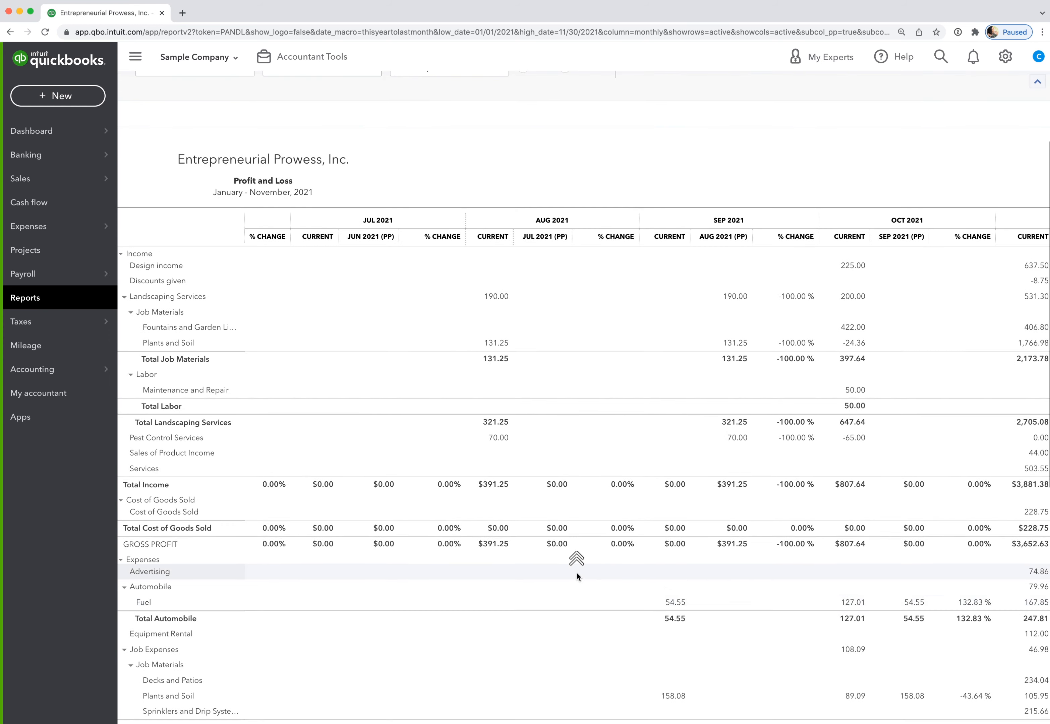
scroll(576, 572, up, 1)
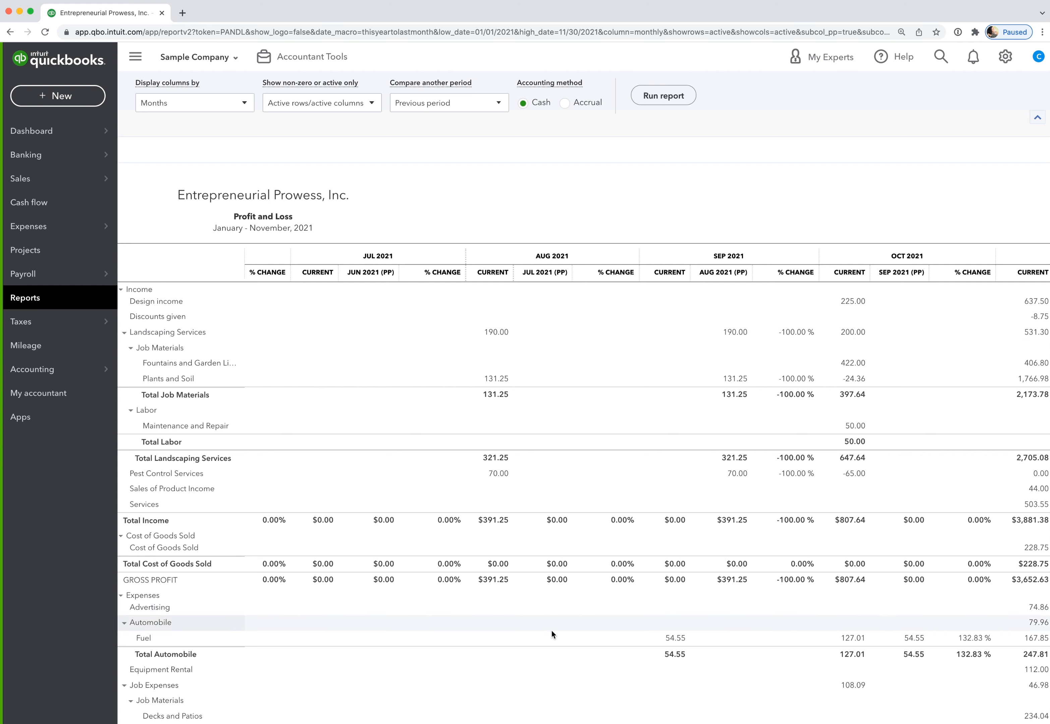
scroll(550, 633, down, 3)
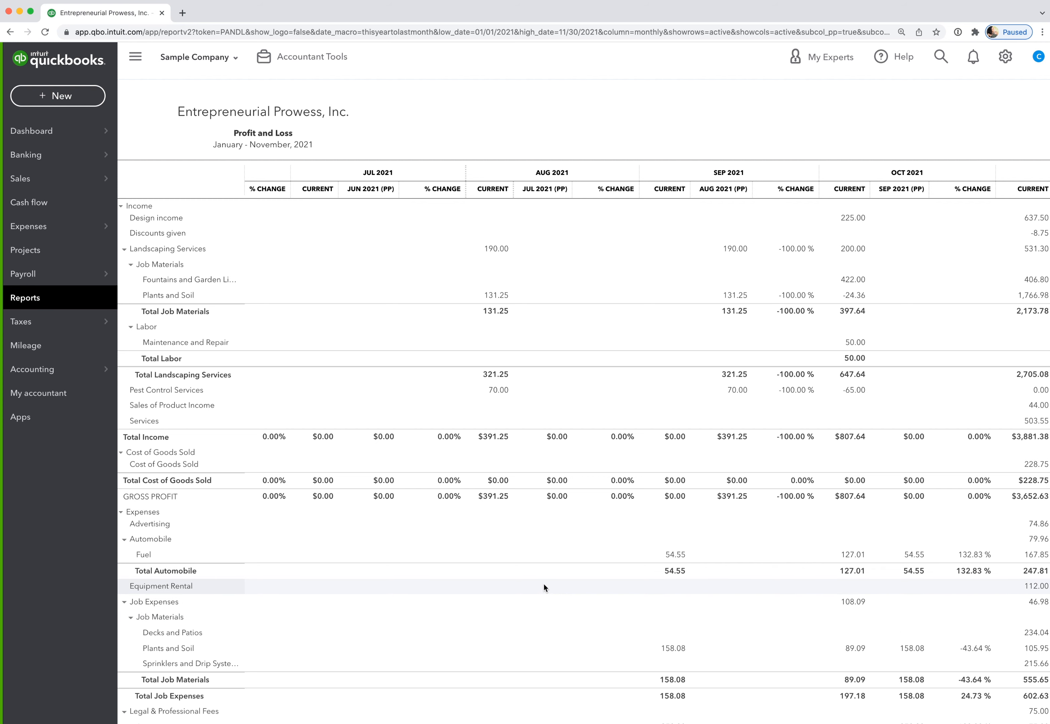
scroll(543, 583, up, 3)
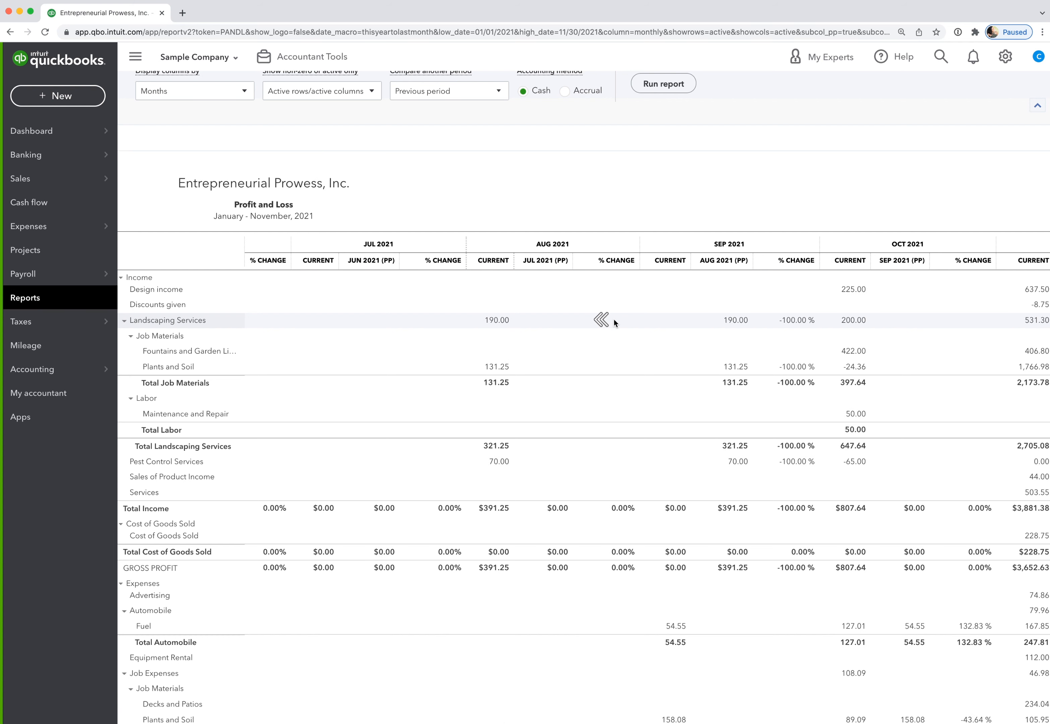
scroll(613, 318, left, 5)
scroll(613, 322, left, 10)
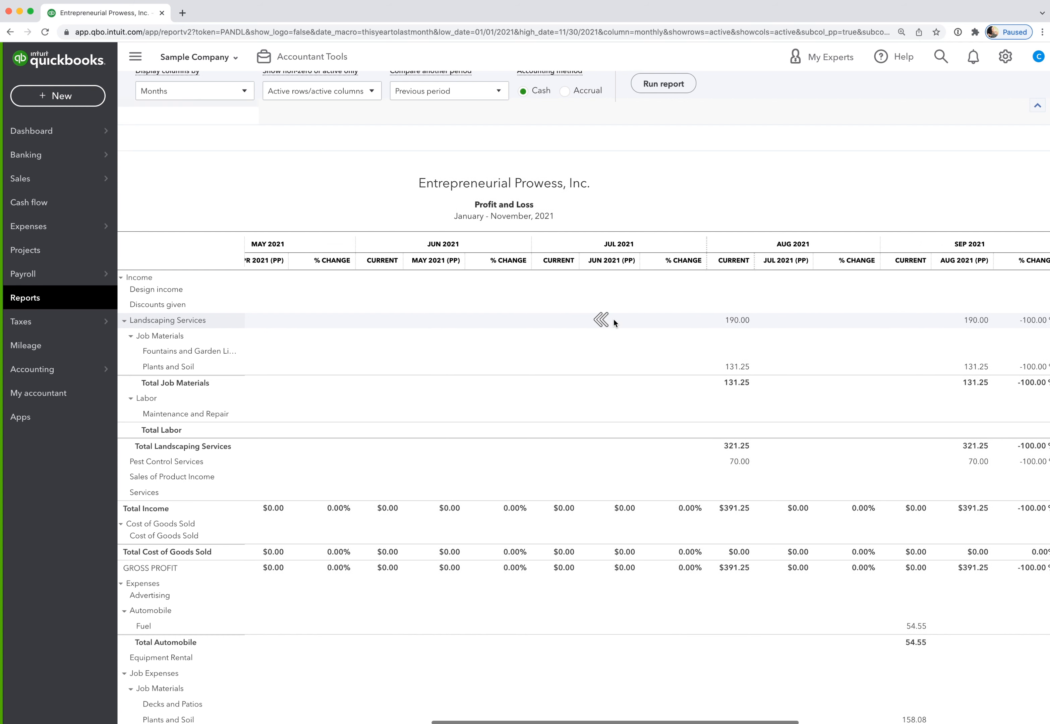
scroll(614, 322, left, 4)
scroll(611, 306, up, 3)
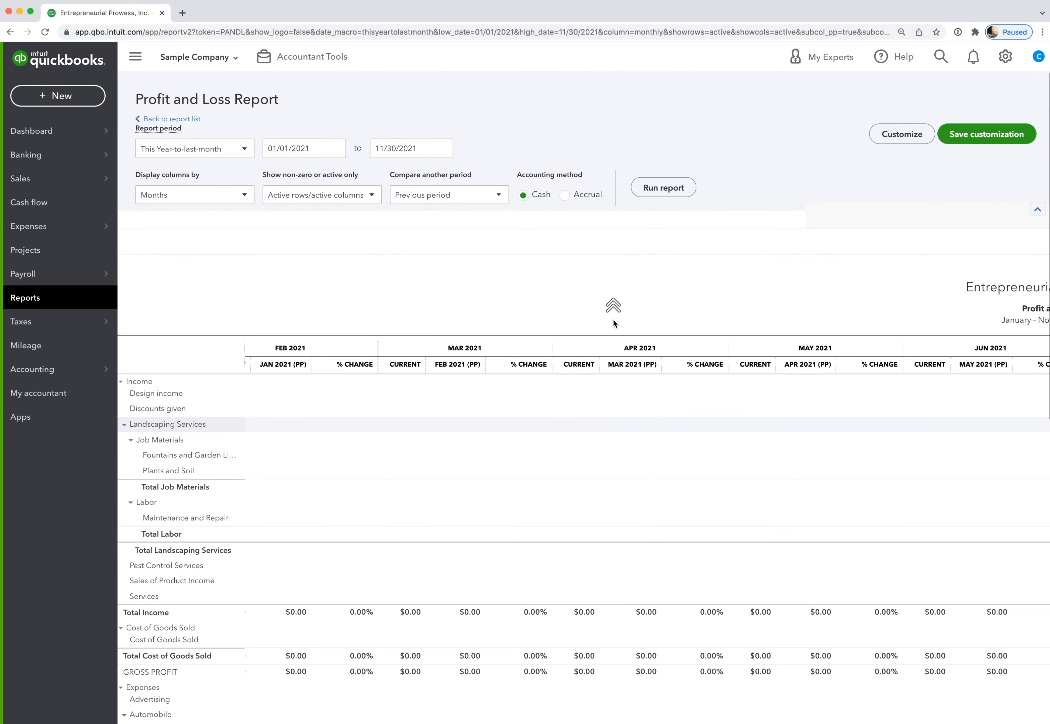
- Replace the previous-period comparison with Previous year (PY) plus % change, then rerun the report
click(500, 197)
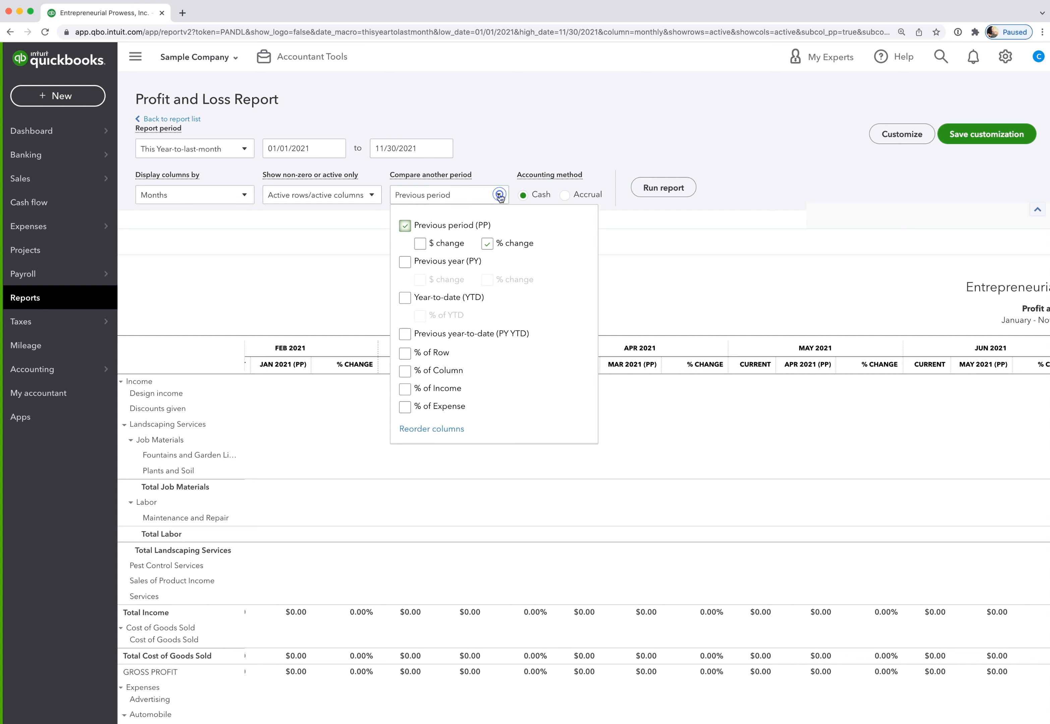
click(405, 262)
click(405, 225)
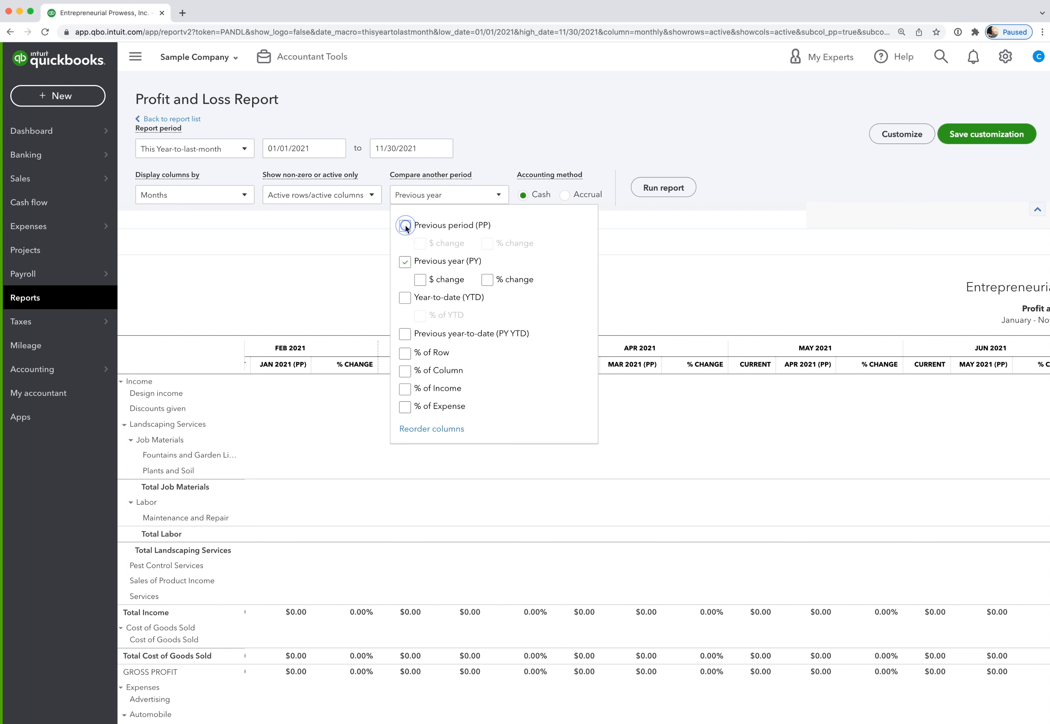
click(487, 280)
click(652, 186)
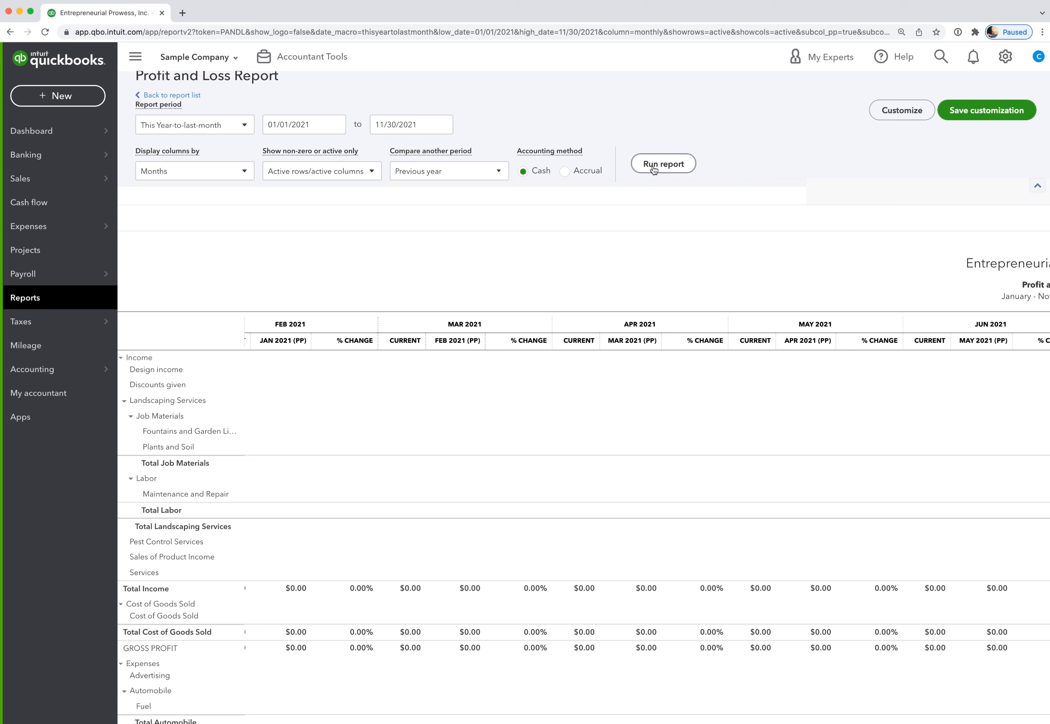
click(653, 170)
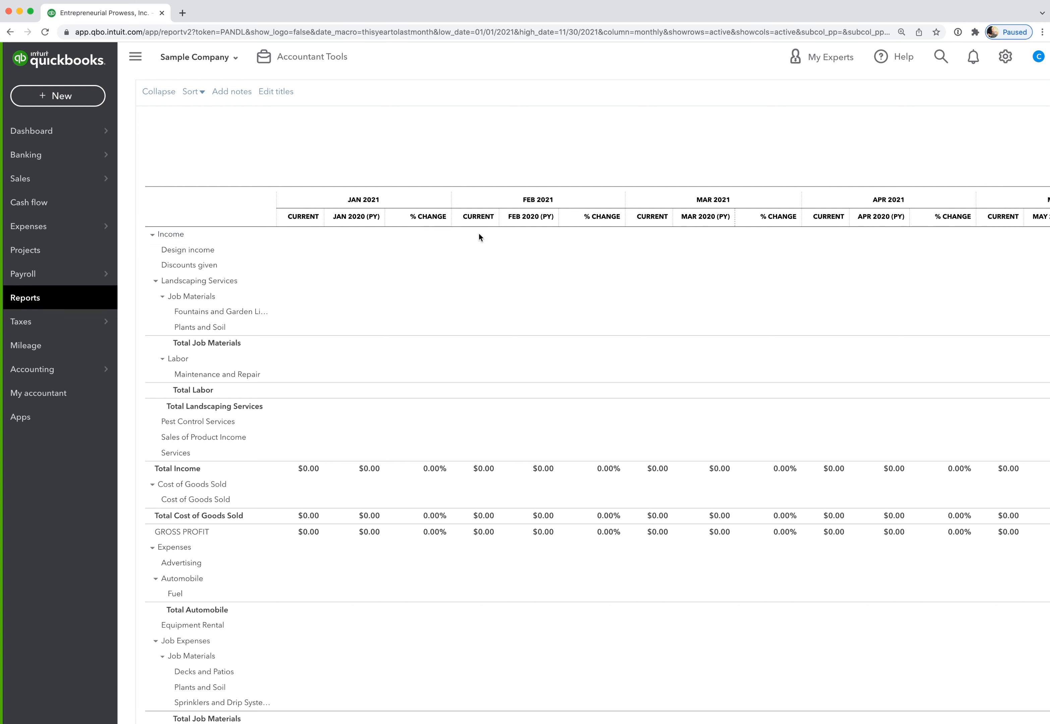
- Scroll right from Jan 2021 to the Jun–Oct 2021 columns, each shown beside its 2020 (PY) month
scroll(652, 267, right, 10)
scroll(647, 272, right, 7)
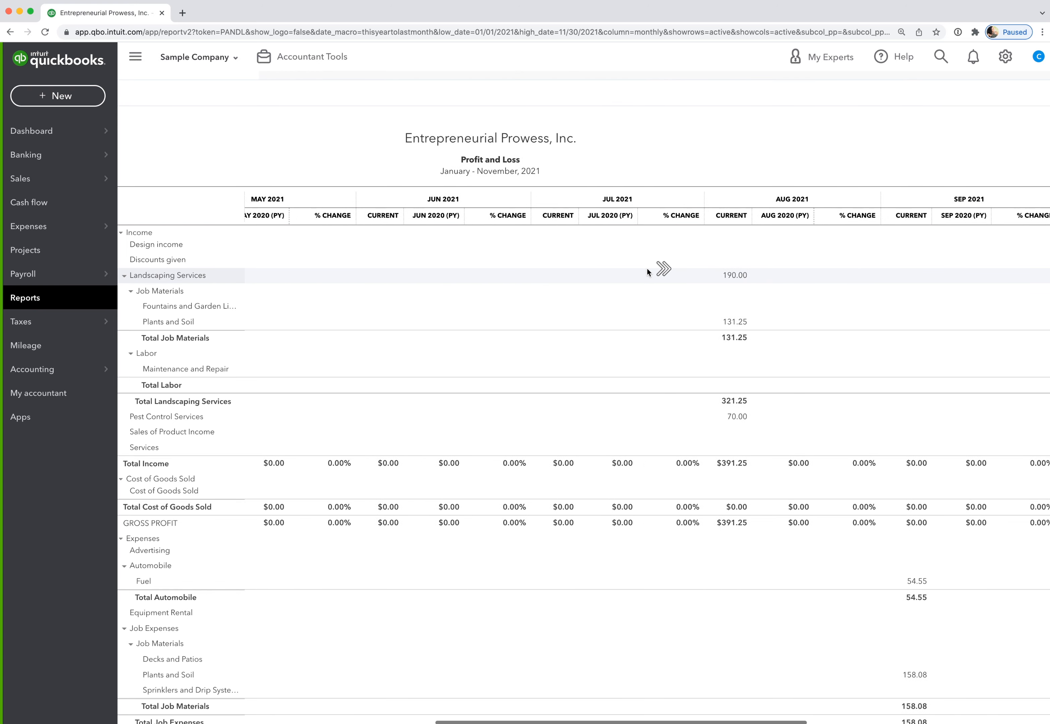
scroll(715, 284, right, 2)
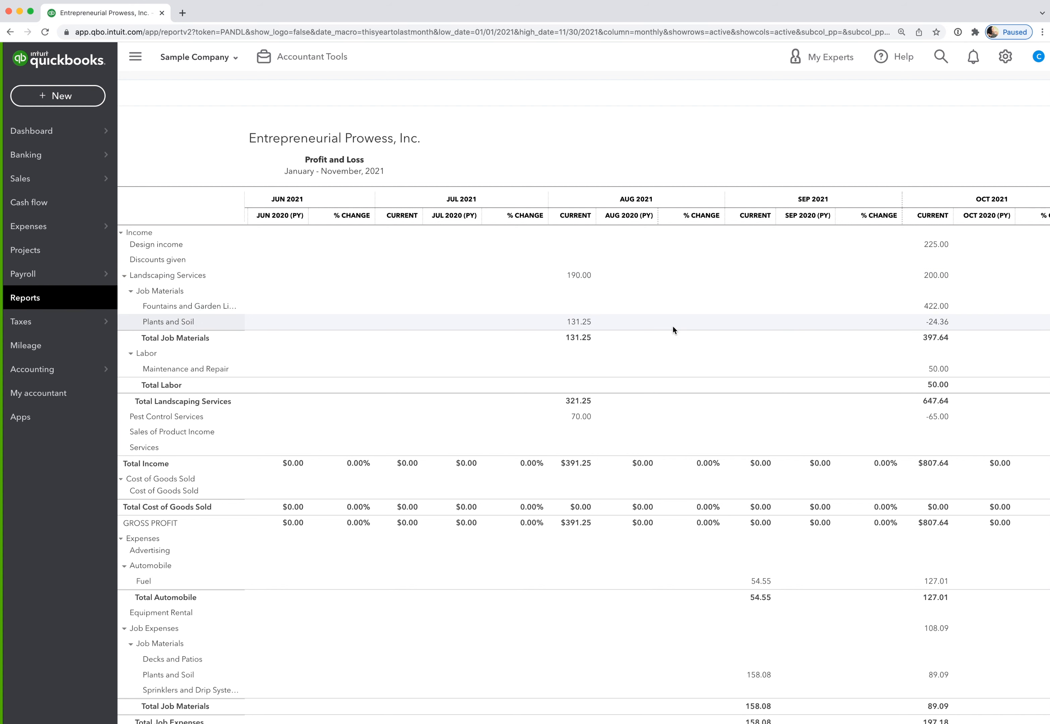
- Scroll back left to March 2021 and up to the header showing cash basis, monthly columns and PY comparison
scroll(487, 304, left, 5)
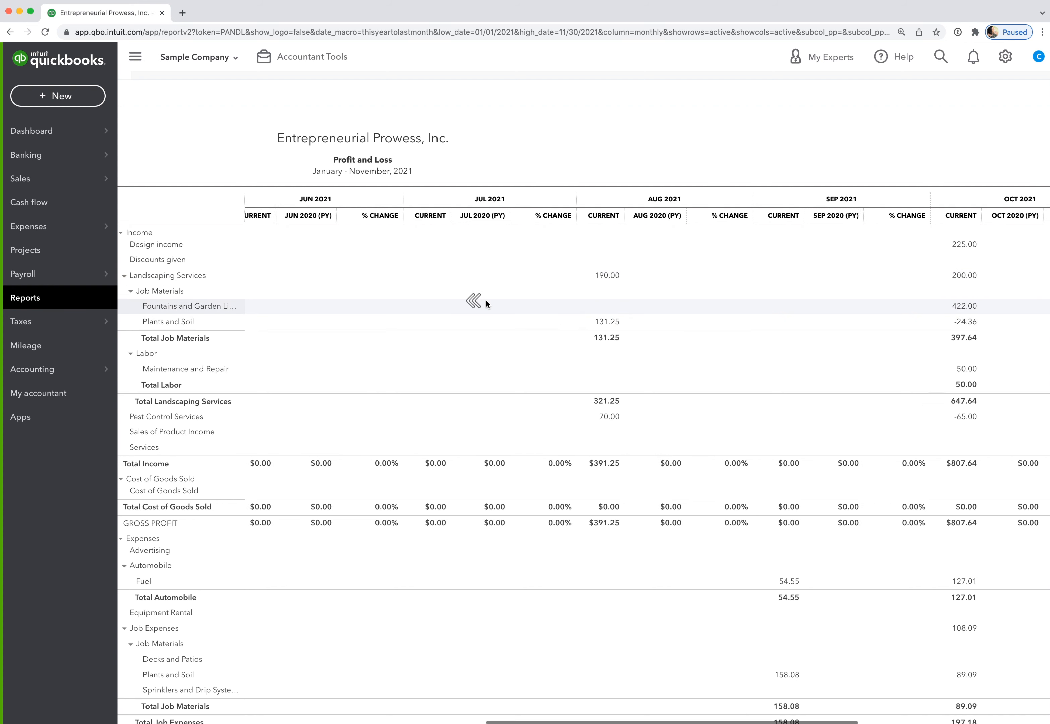
scroll(486, 300, up, 1)
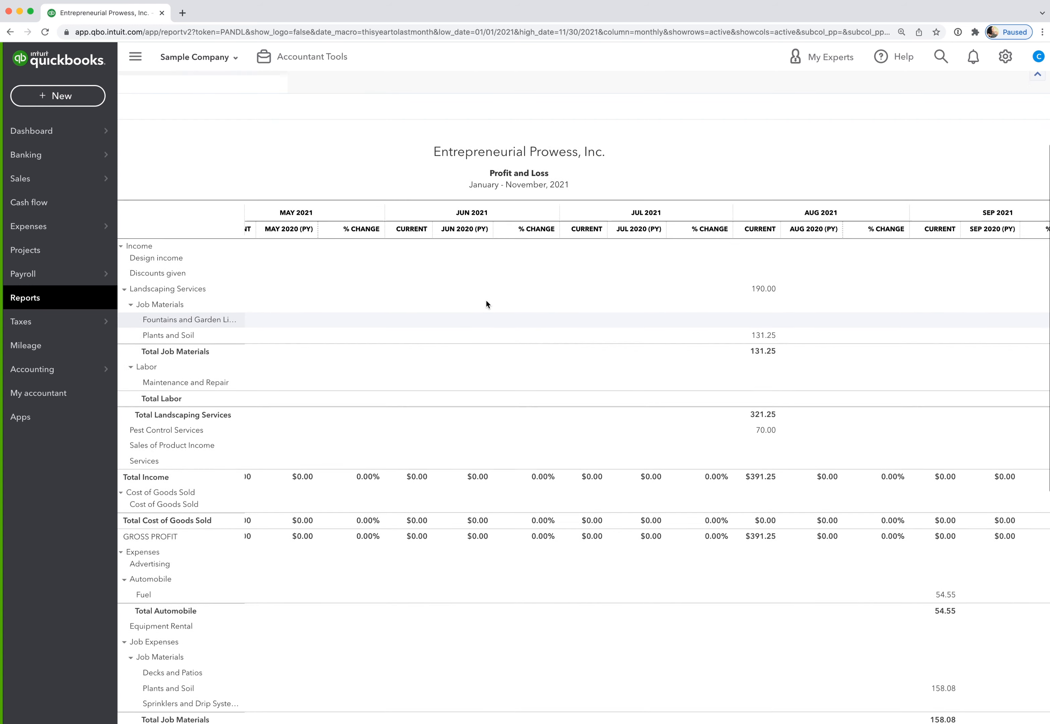
scroll(535, 343, down, 1)
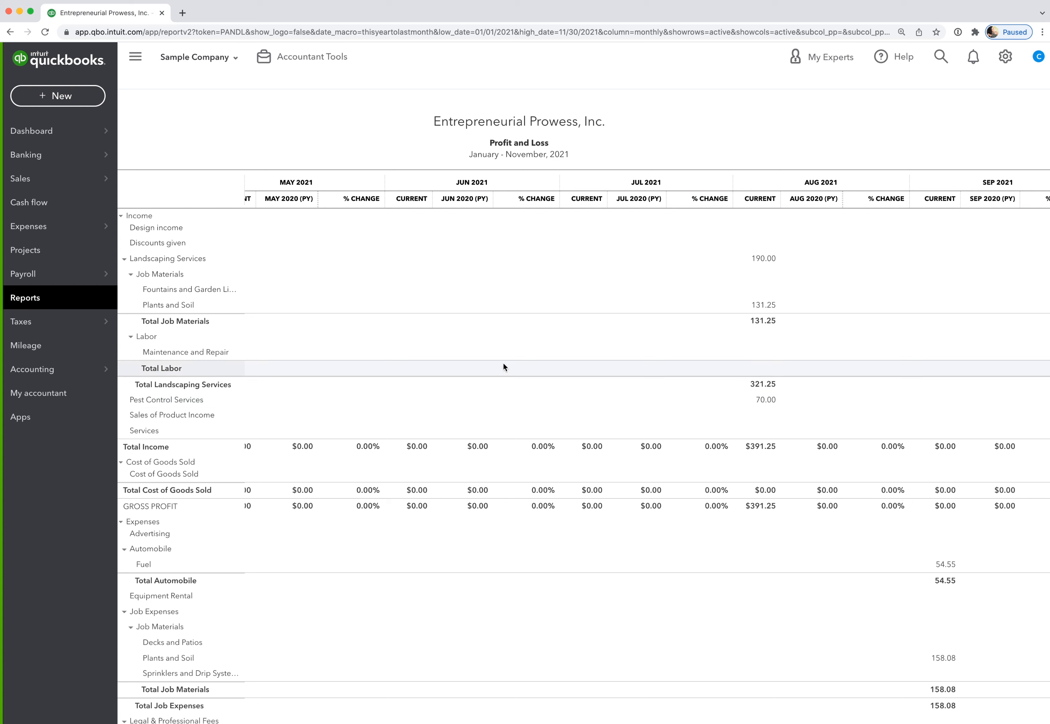
mouse_move(445, 333)
scroll(445, 333, up, 2)
scroll(445, 333, left, 5)
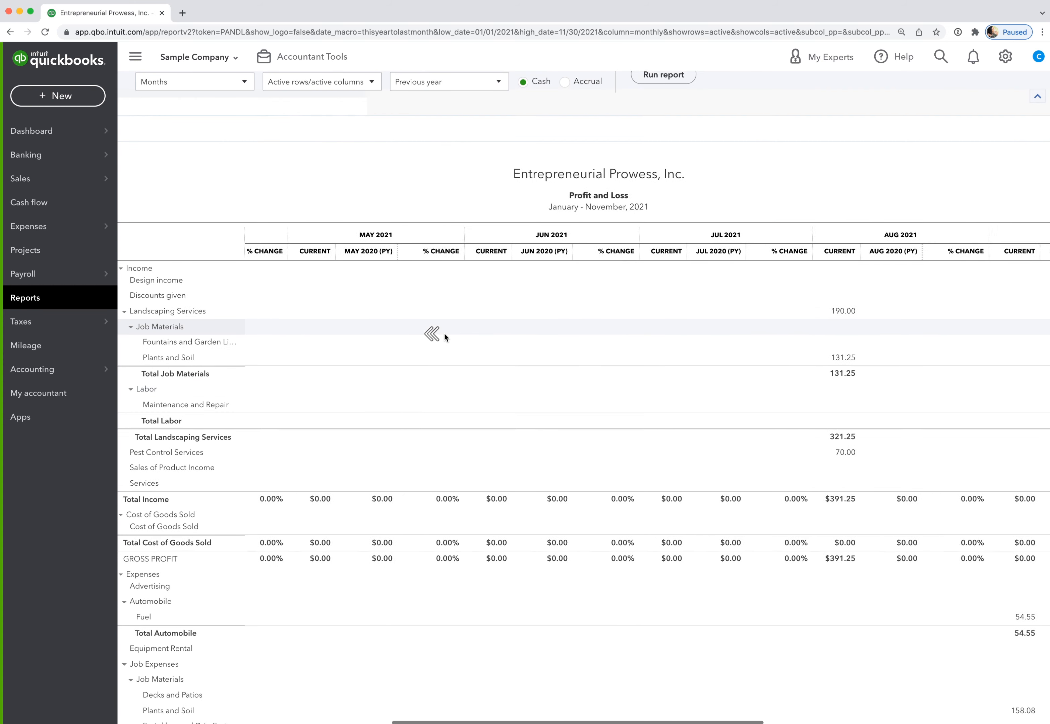
scroll(444, 333, left, 5)
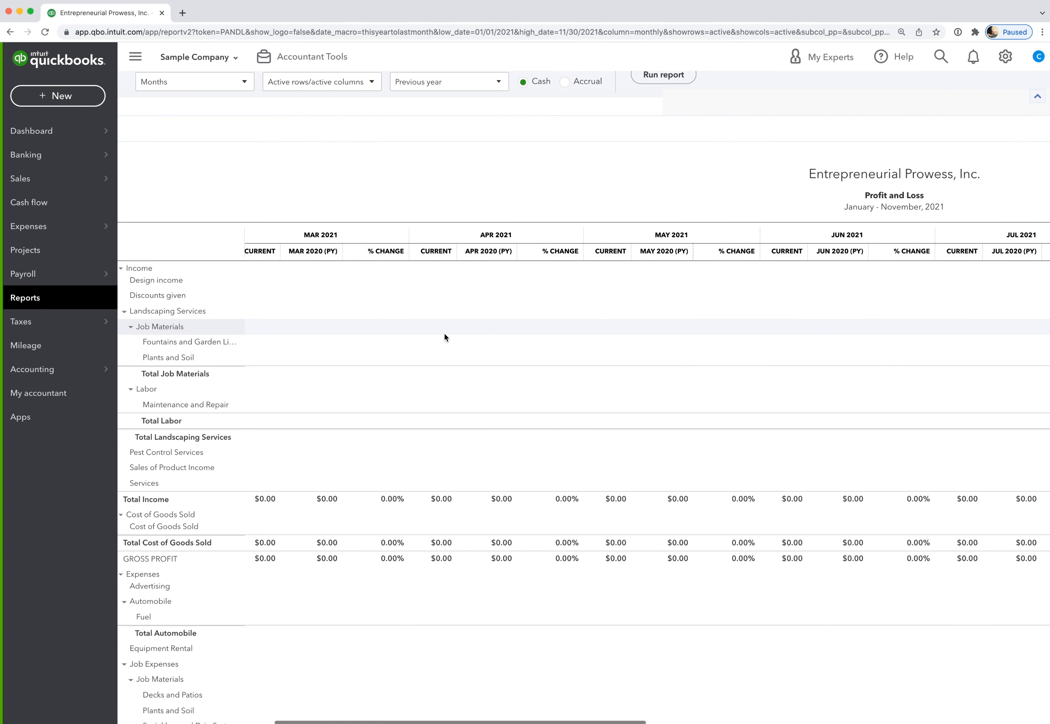
scroll(559, 331, up, 3)
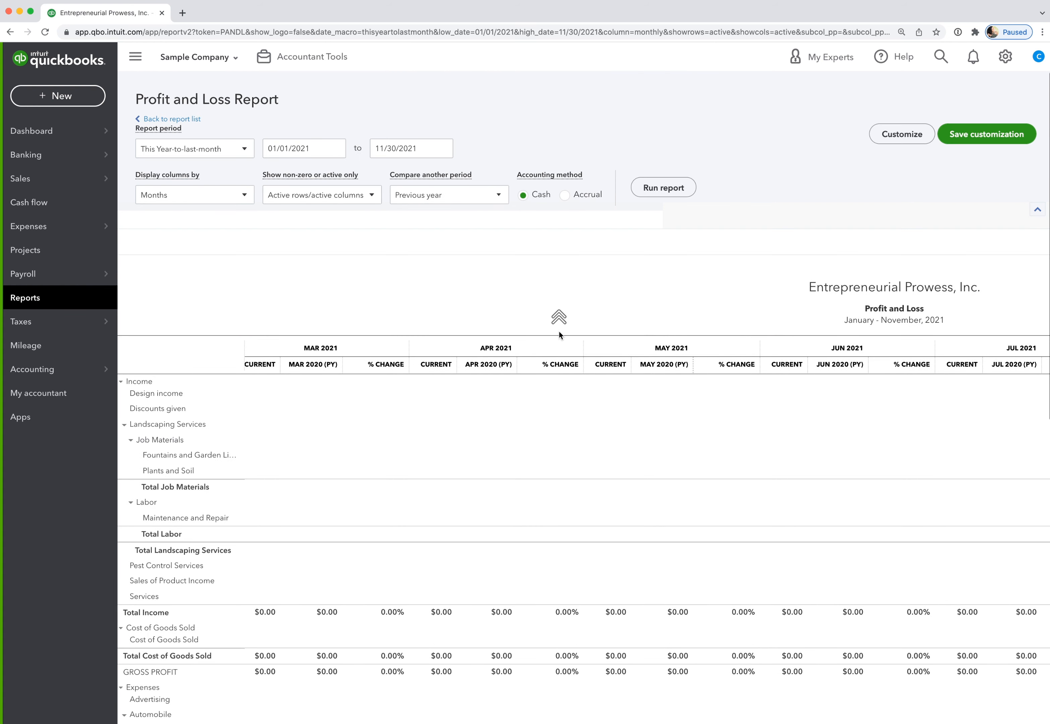